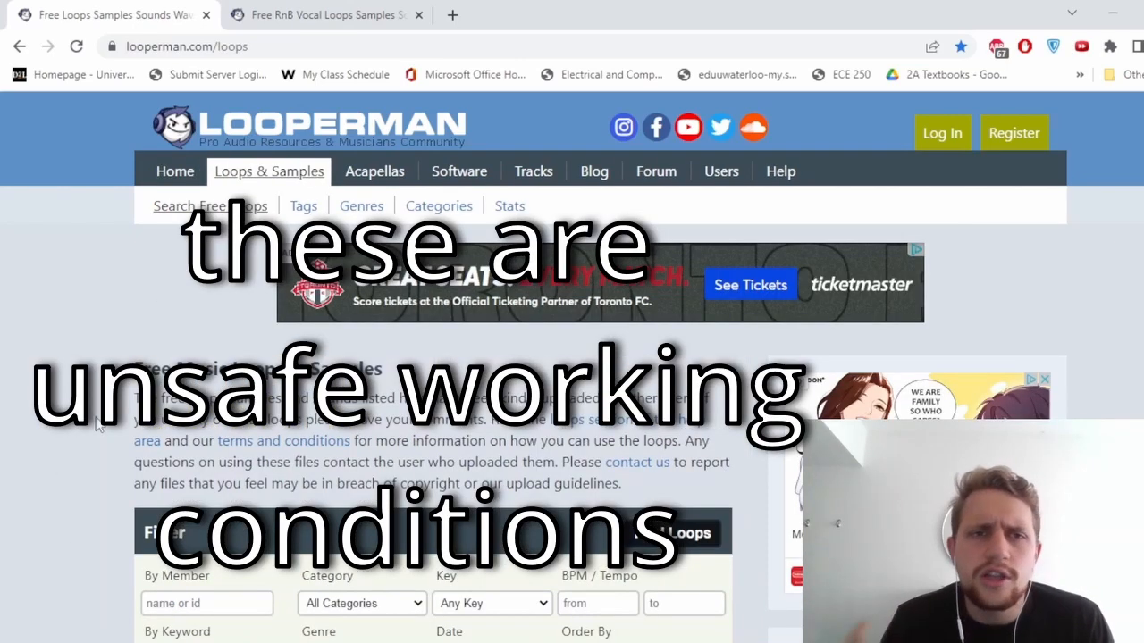
- Browse the available categories and genres in the loop search filter
scroll(97, 414, "down", 1)
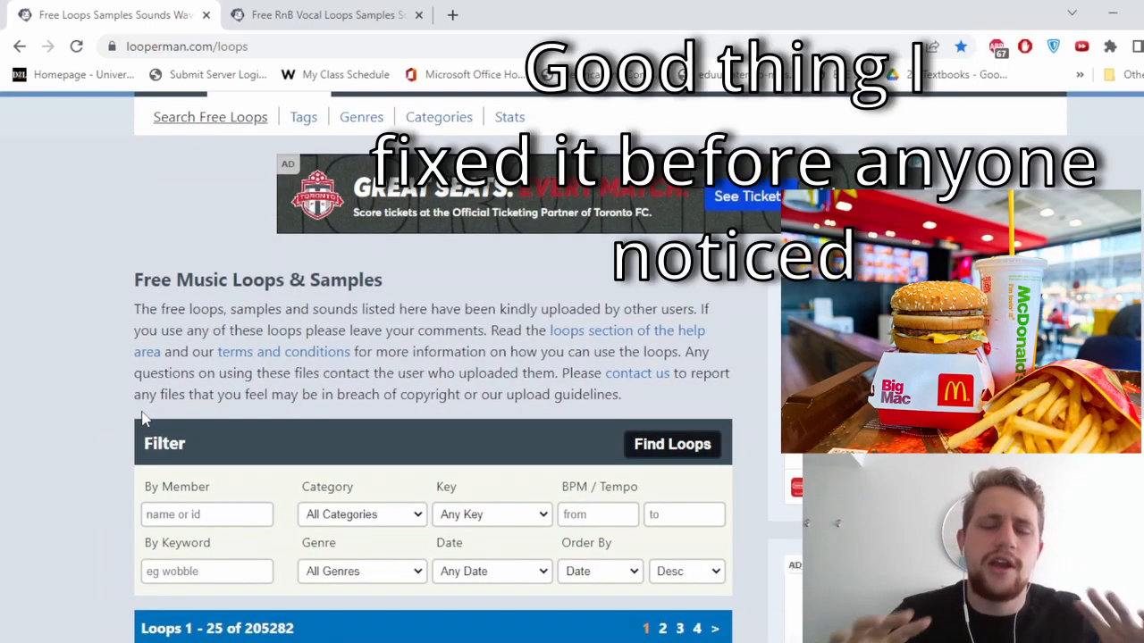
left_click(362, 515)
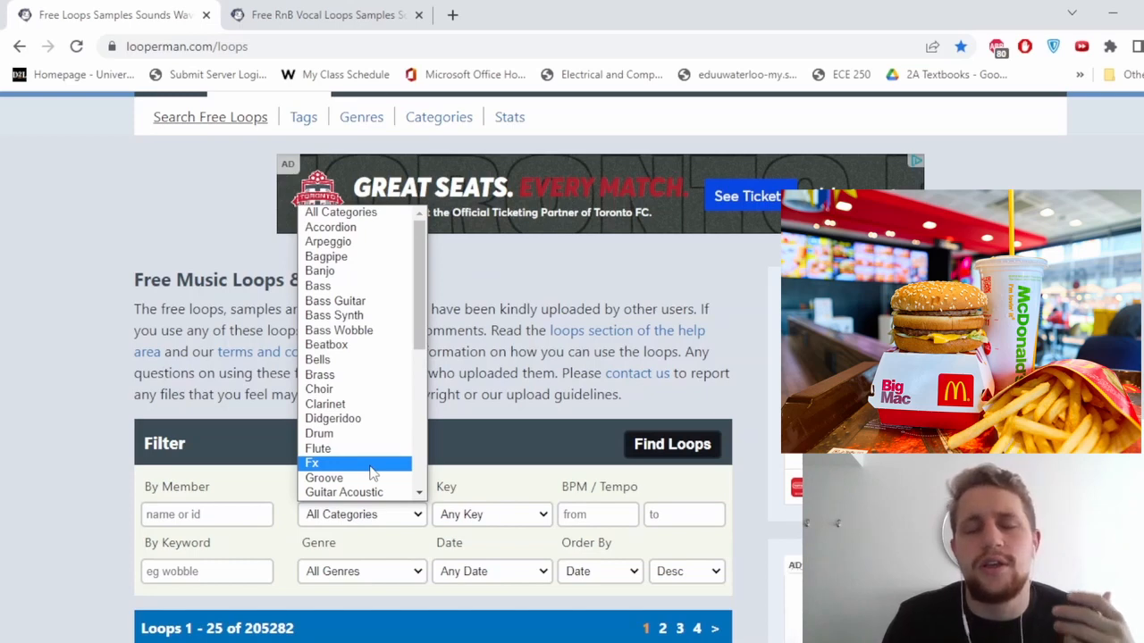
scroll(374, 473, "down", 4)
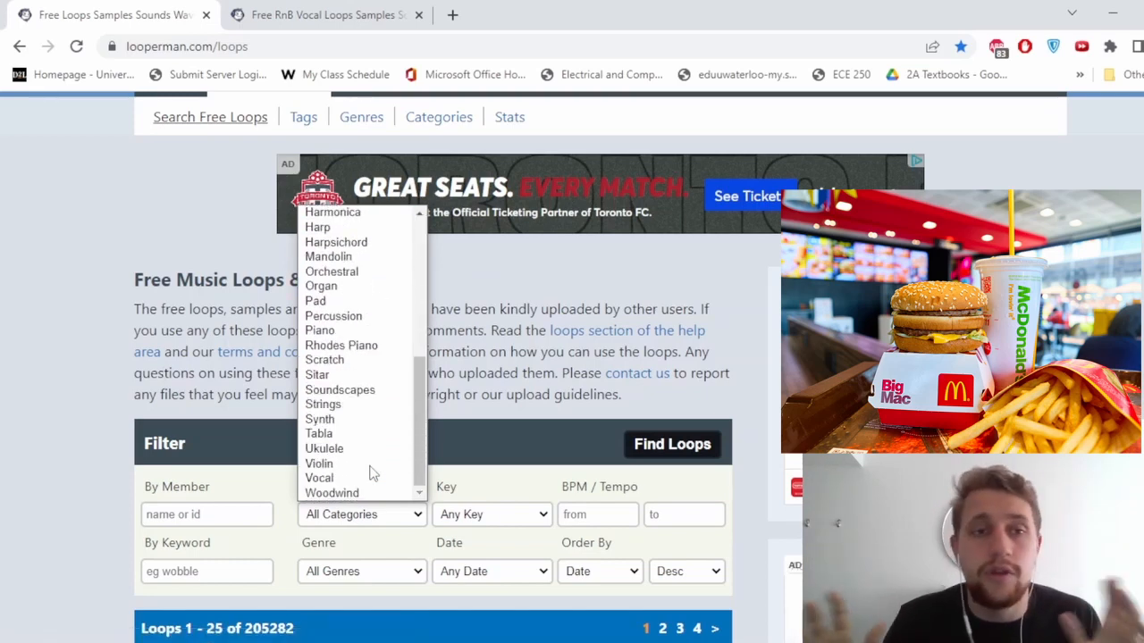
left_click(46, 505)
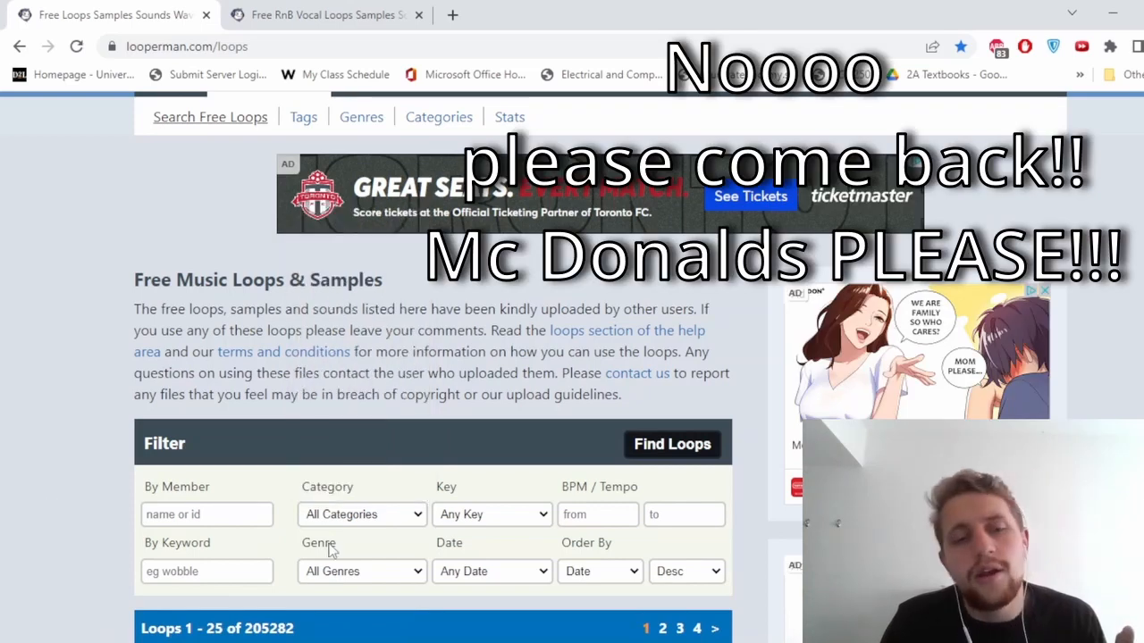
left_click(336, 576)
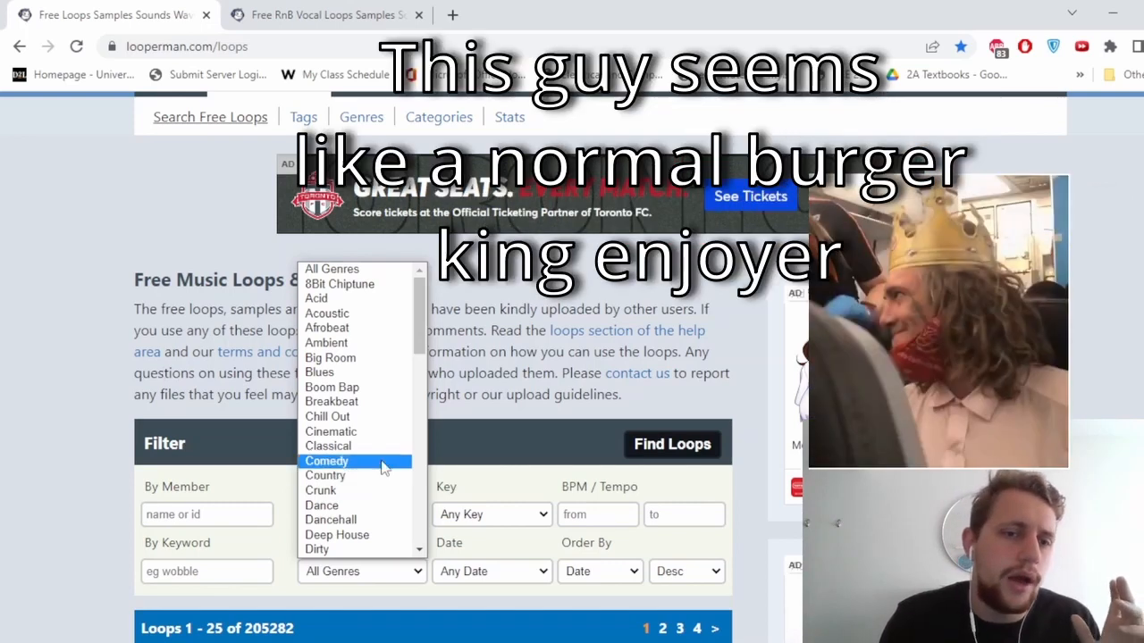
scroll(382, 466, "down", 4)
scroll(383, 467, "down", 4)
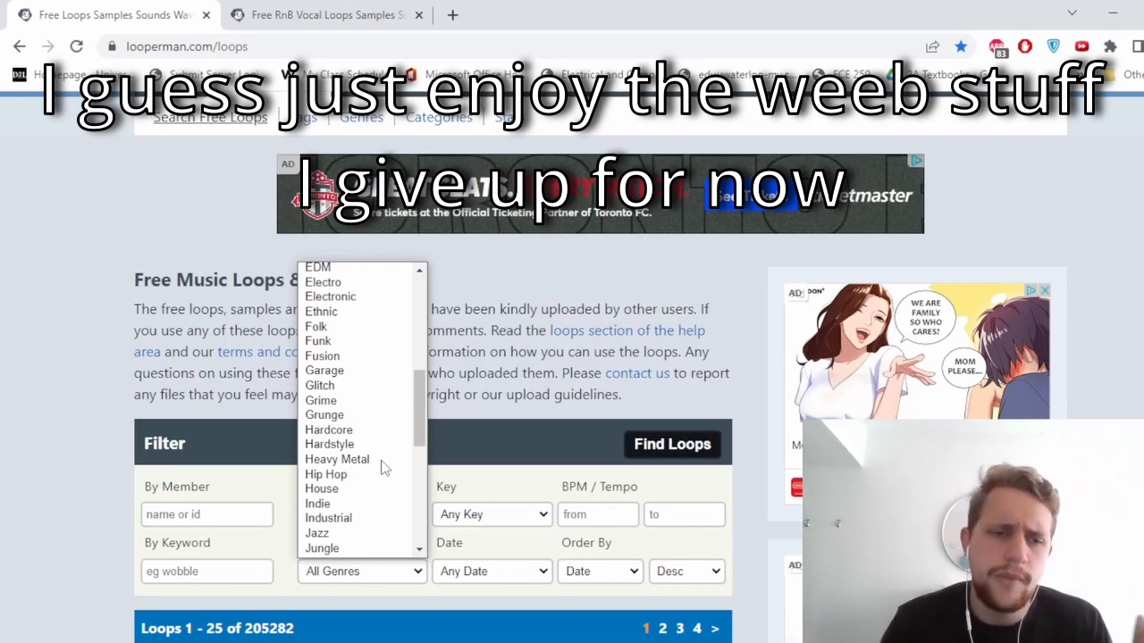
left_click(105, 452)
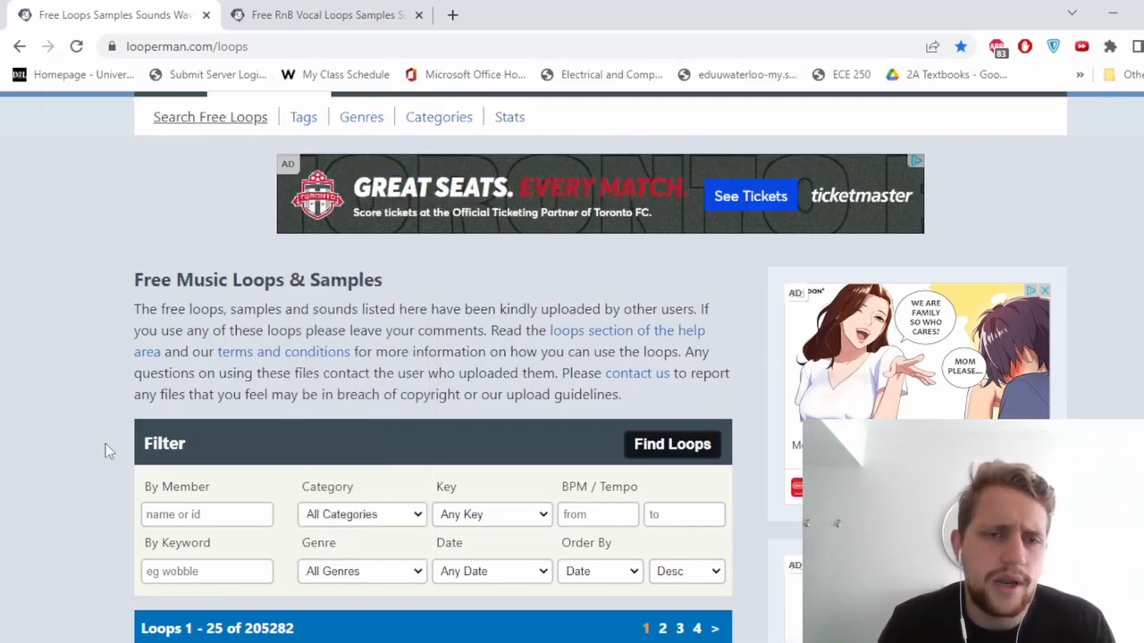
- Filter the loops by the Vocal category and RnB genre with no keyword, and run the search
left_click(366, 524)
scroll(367, 426, "down", 5)
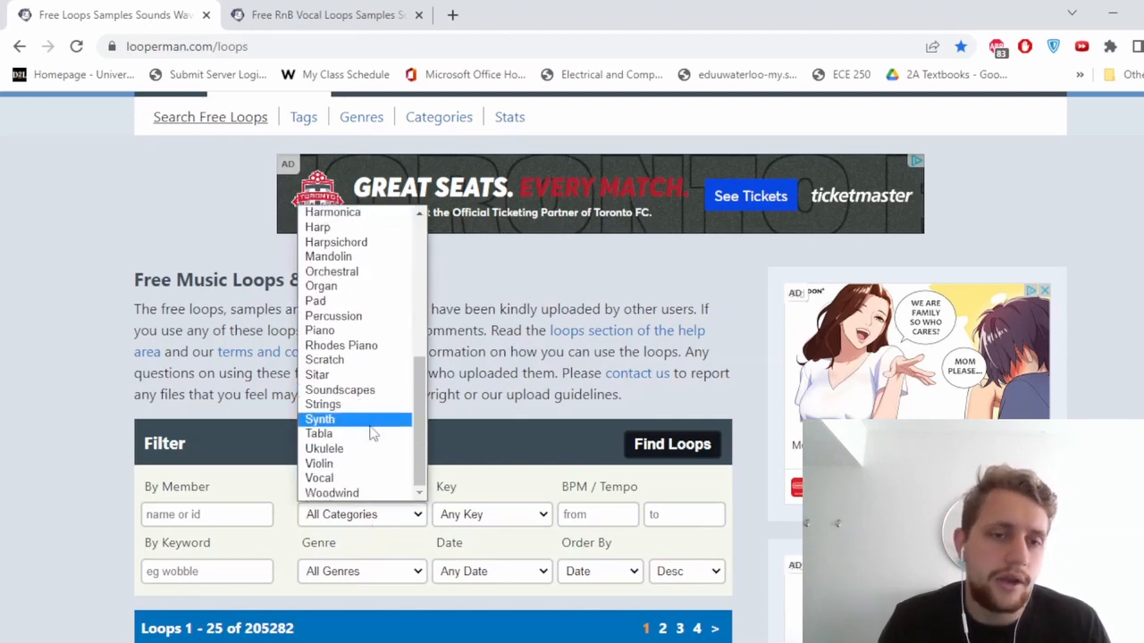
left_click(338, 479)
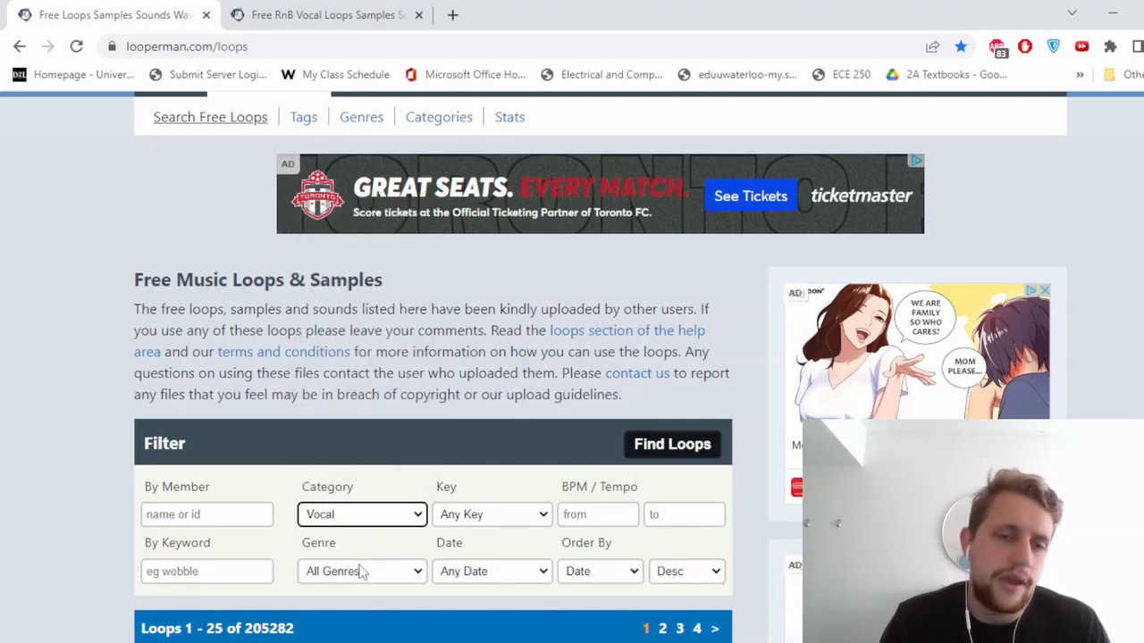
left_click(357, 571)
scroll(381, 411, "down", 8)
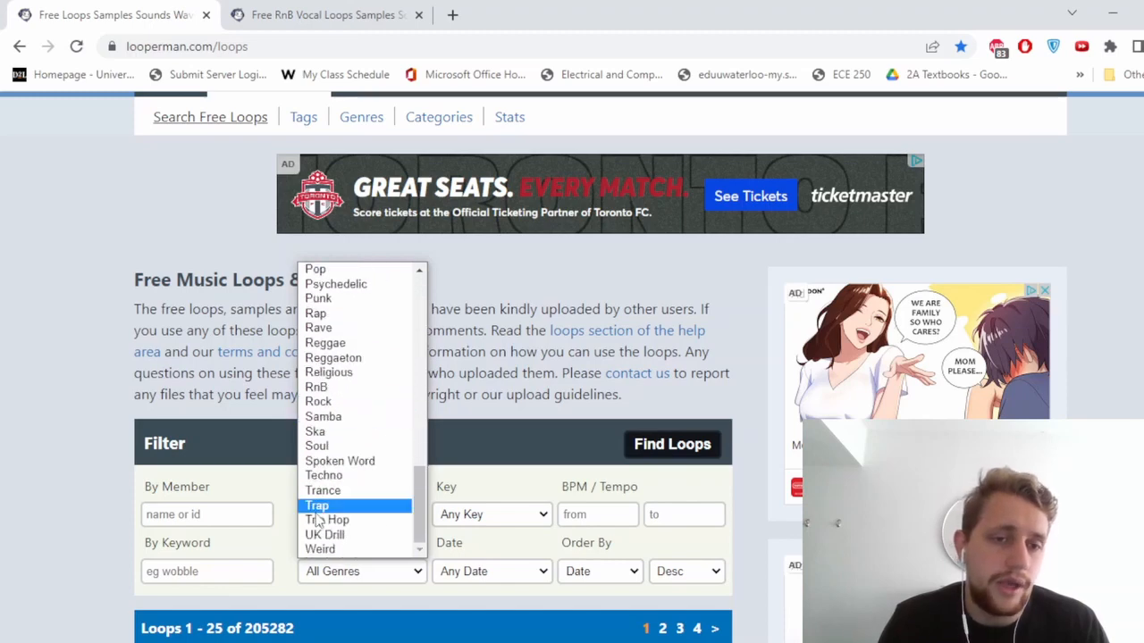
left_click(342, 390)
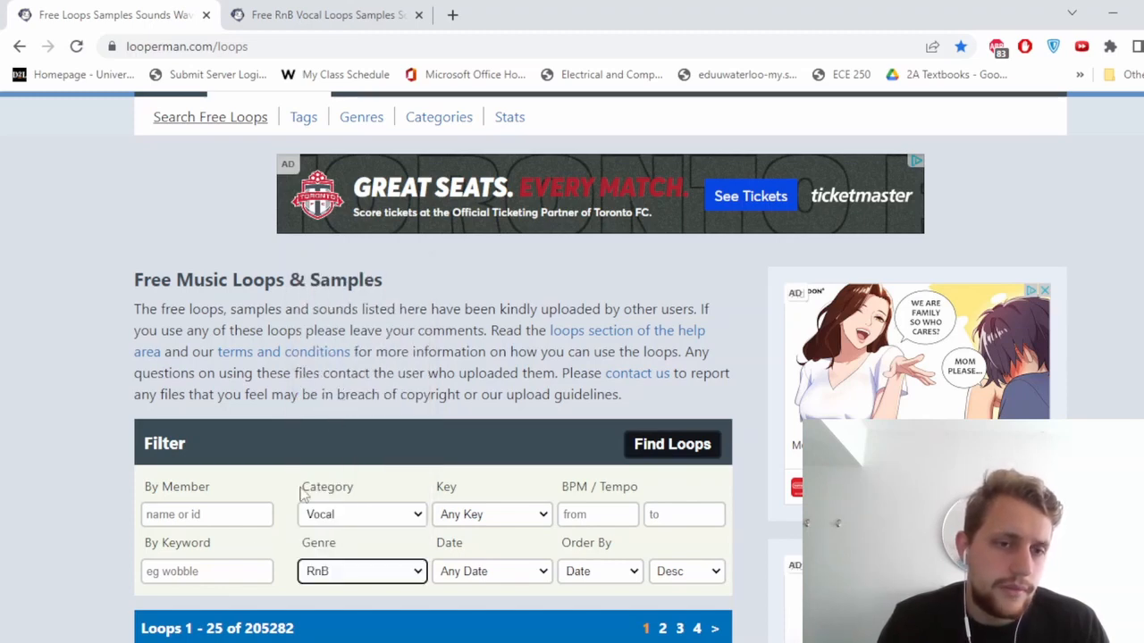
left_click(226, 576)
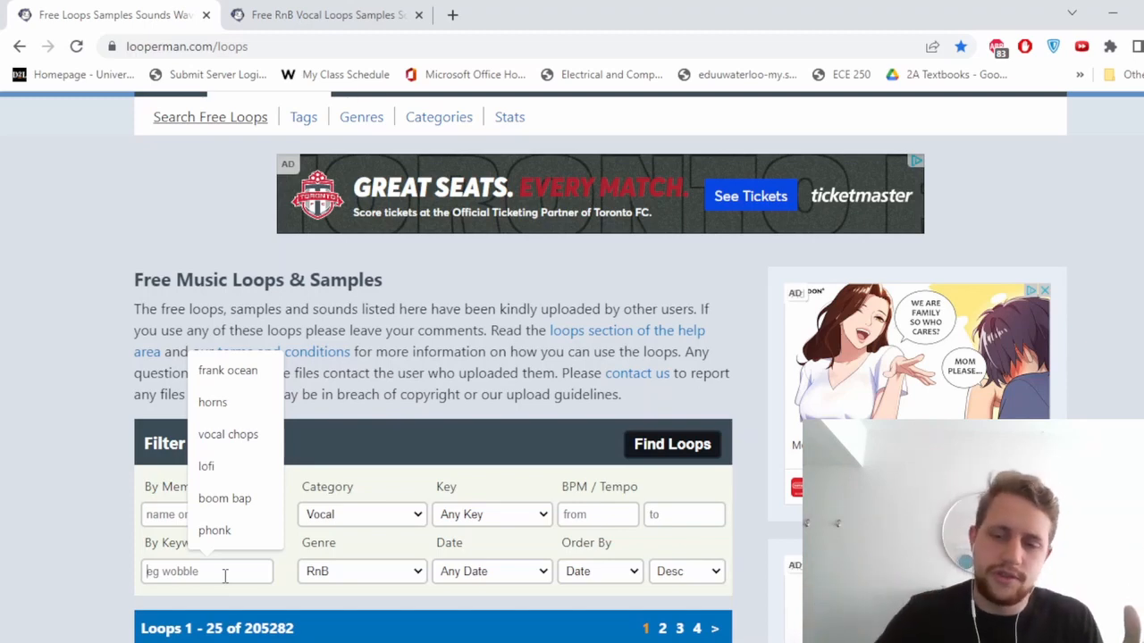
key("Return")
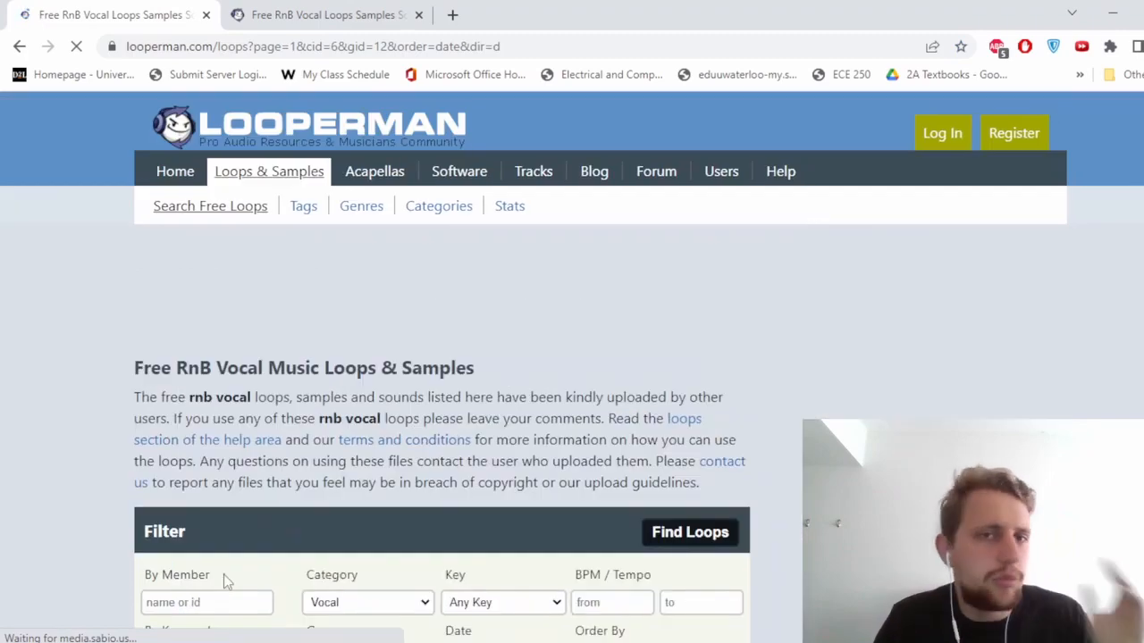
- Go to the first search result and preview the "Can You Hold Me So Tight" vocal sample
scroll(80, 469, "down", 4)
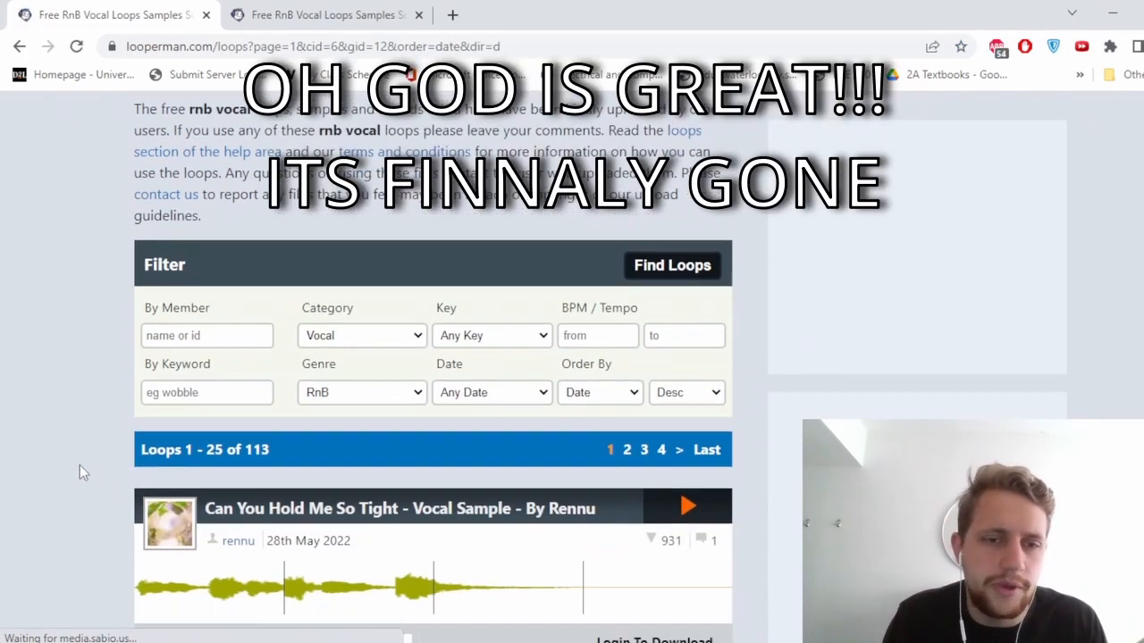
scroll(80, 465, "down", 1)
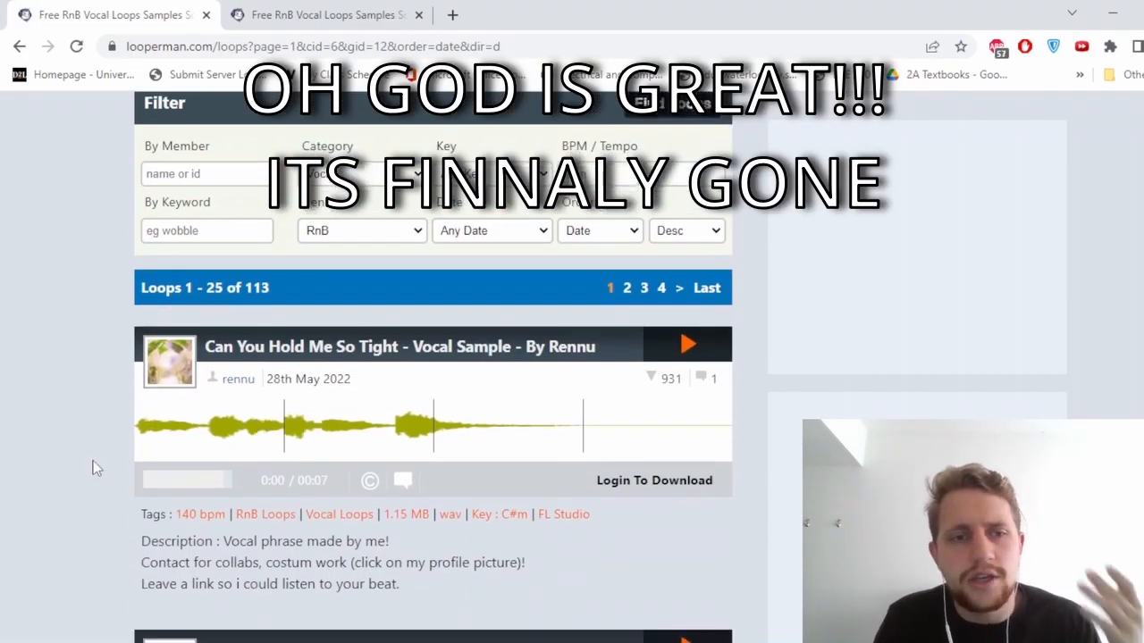
scroll(93, 460, "down", 1)
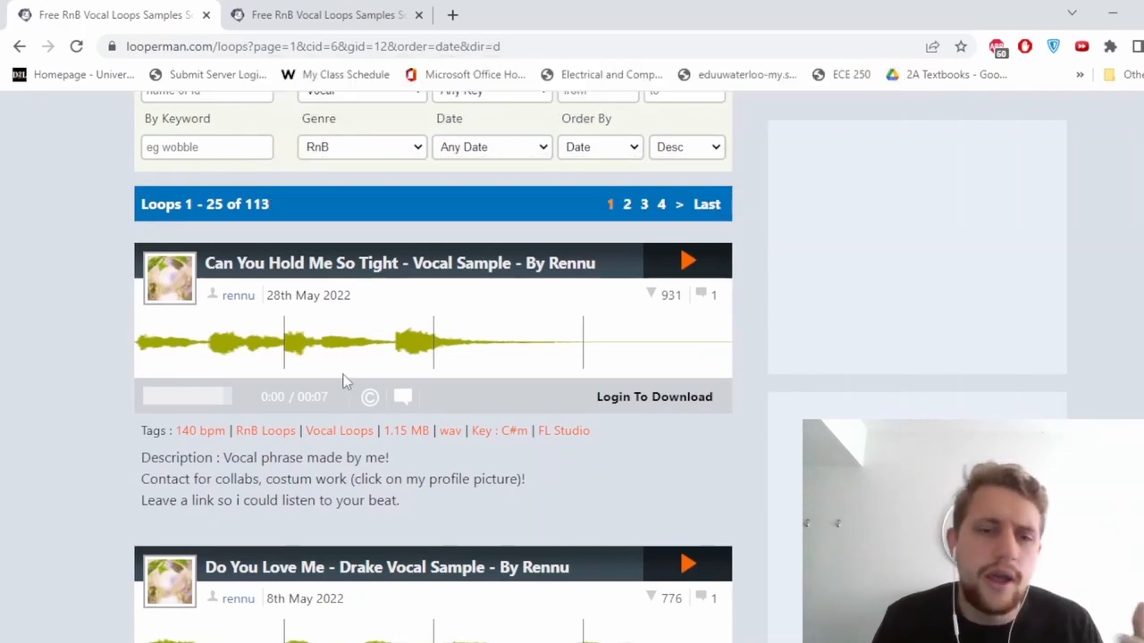
left_click(724, 266)
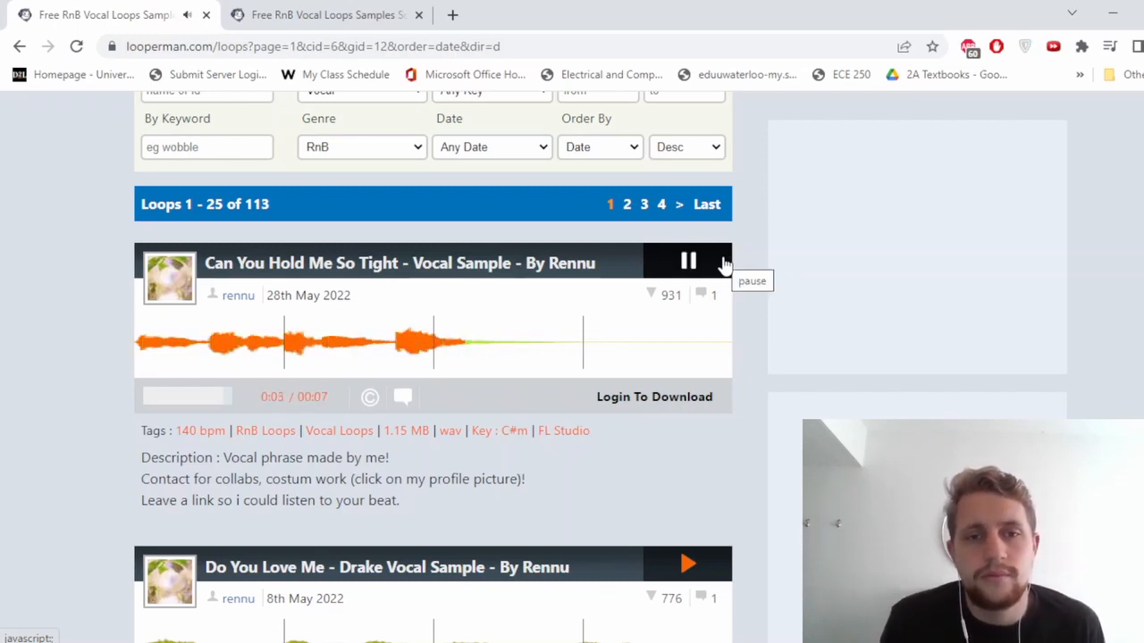
left_click(724, 263)
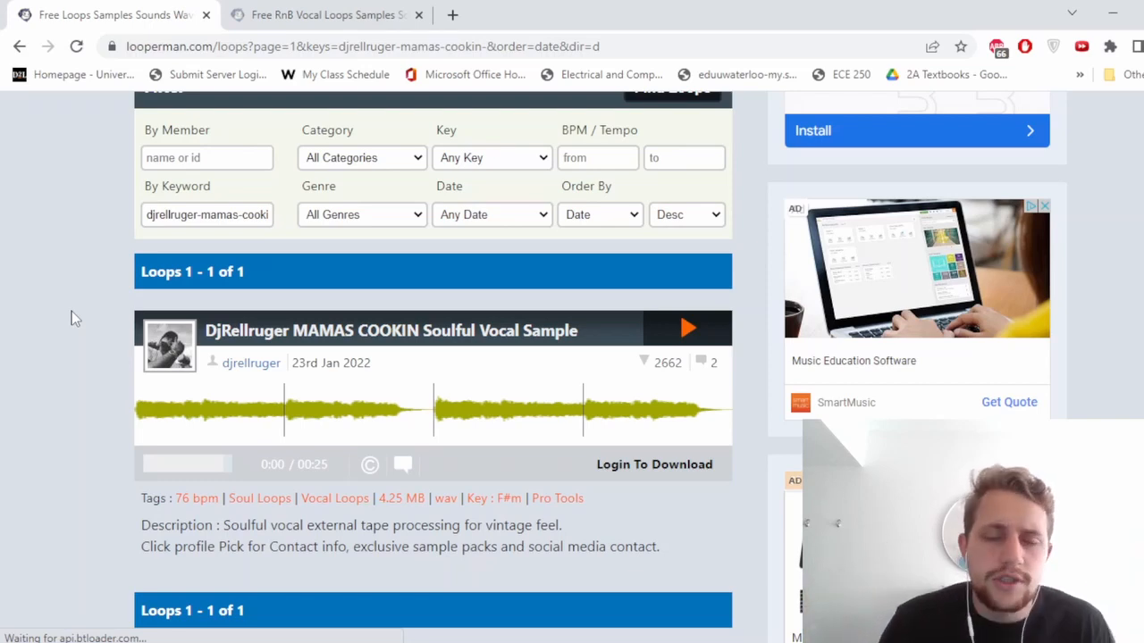
- Preview the "MAMAS COOKIN Soulful Vocal Sample" loop and pause it
left_click(675, 332)
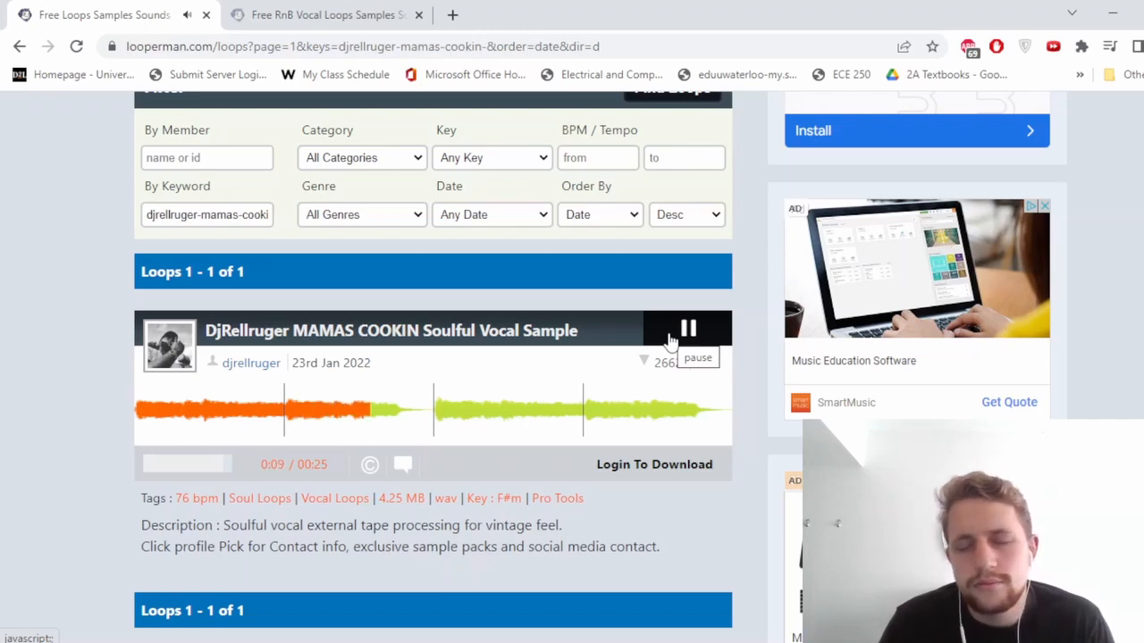
left_click(672, 338)
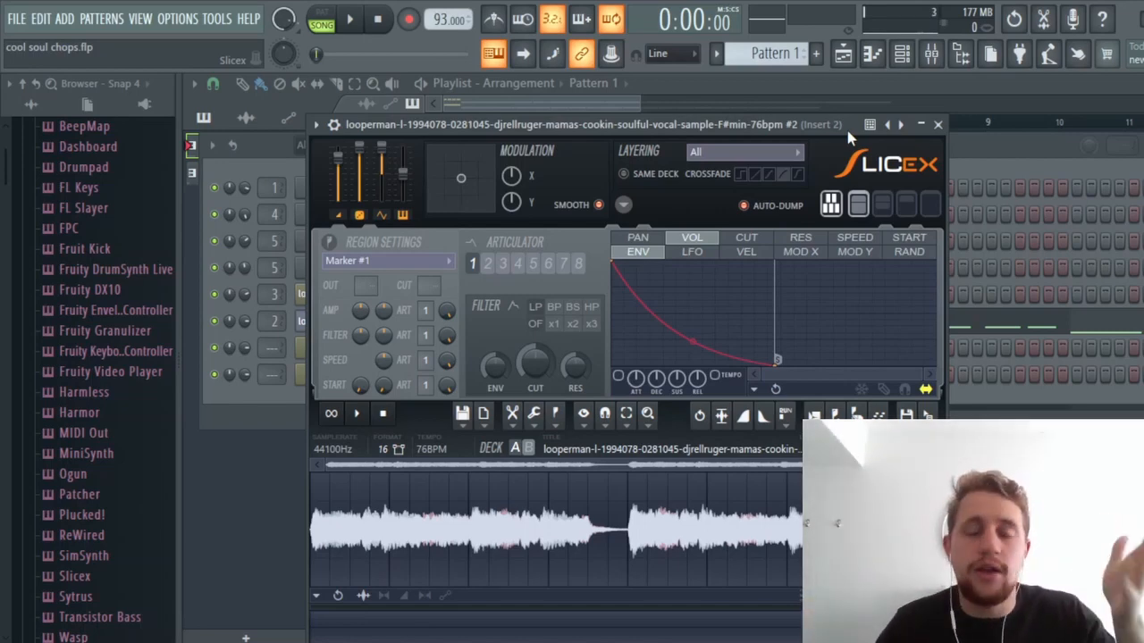
- Open the piano roll of the sliced vocal sample and audition the Marker #2, Marker #4 and Marker #5 slices as a rhythm
key("F7")
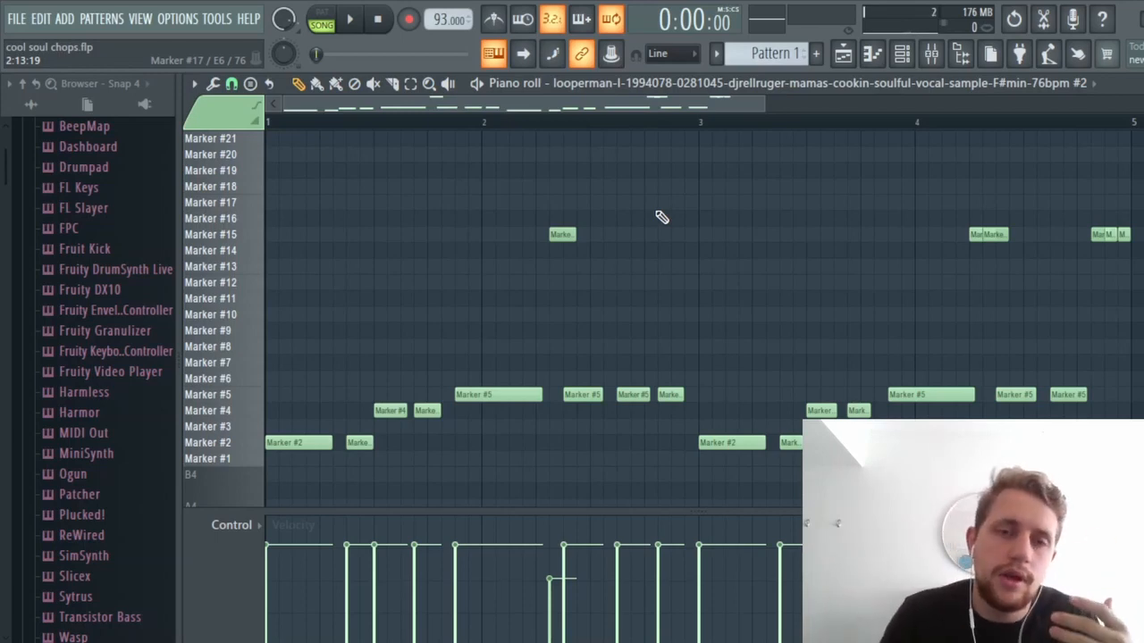
key("d")
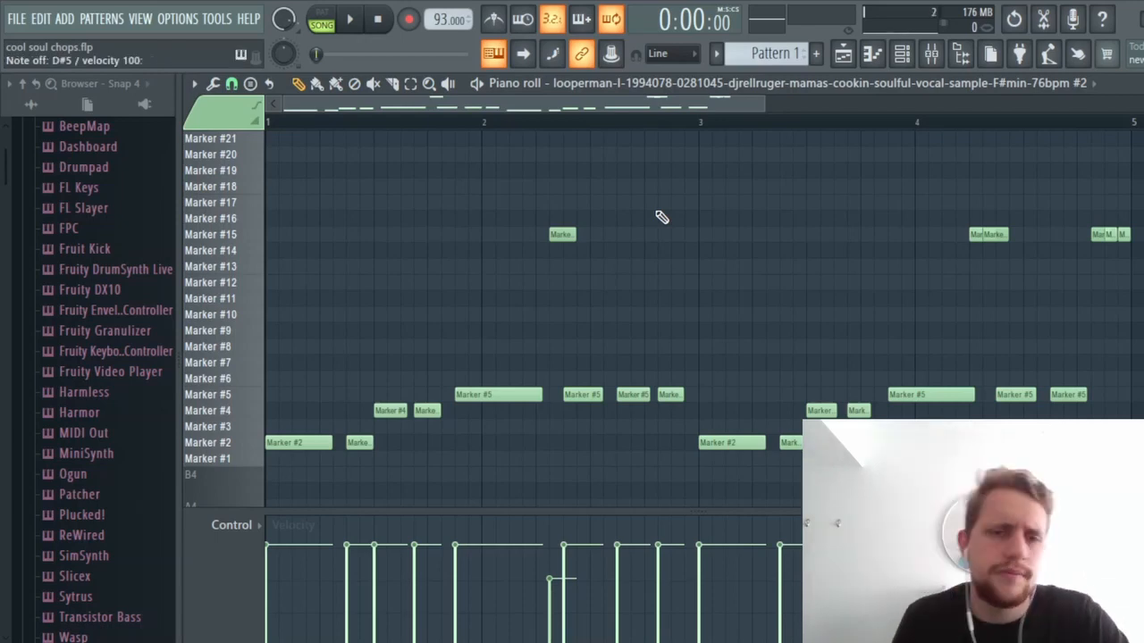
key("s")
key("s")
key("d")
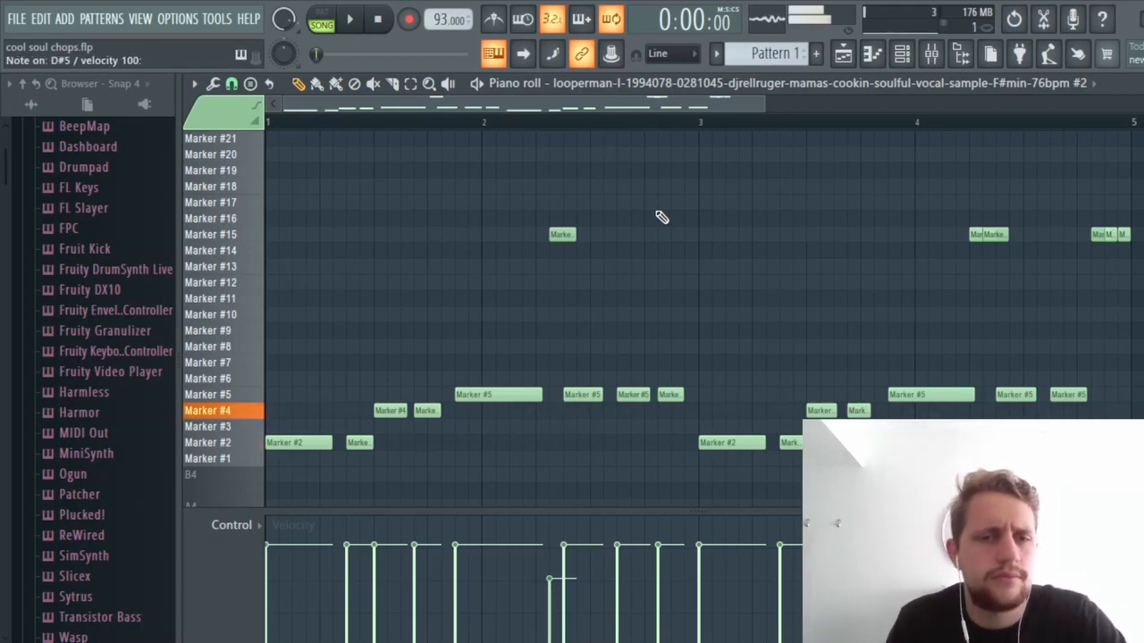
key("c")
key("c")
key("c")
key("c")
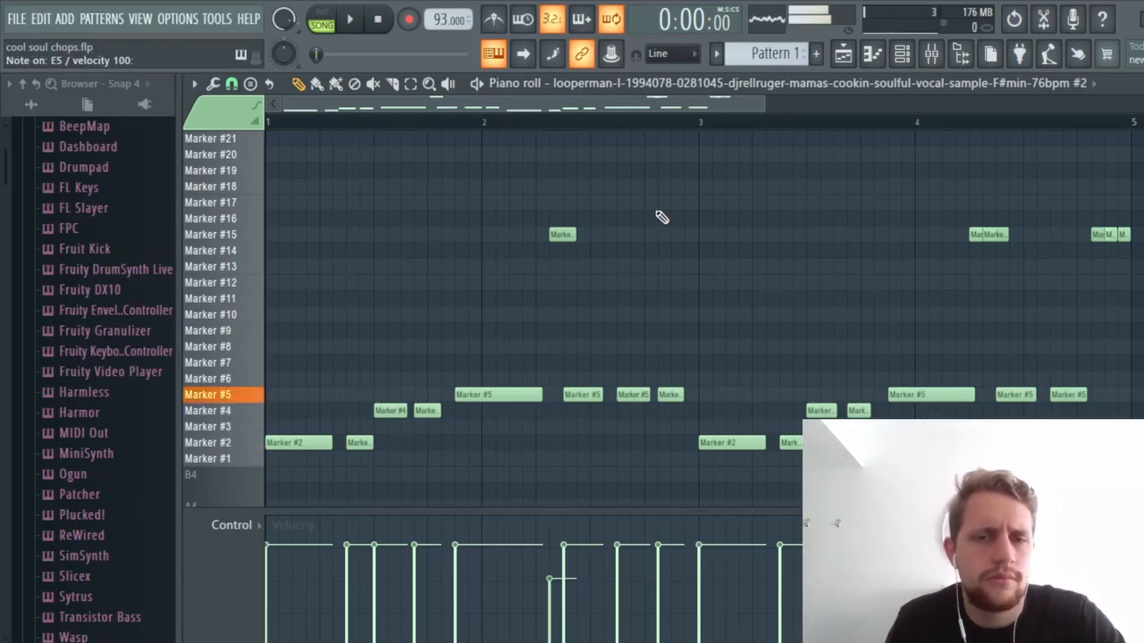
key("s")
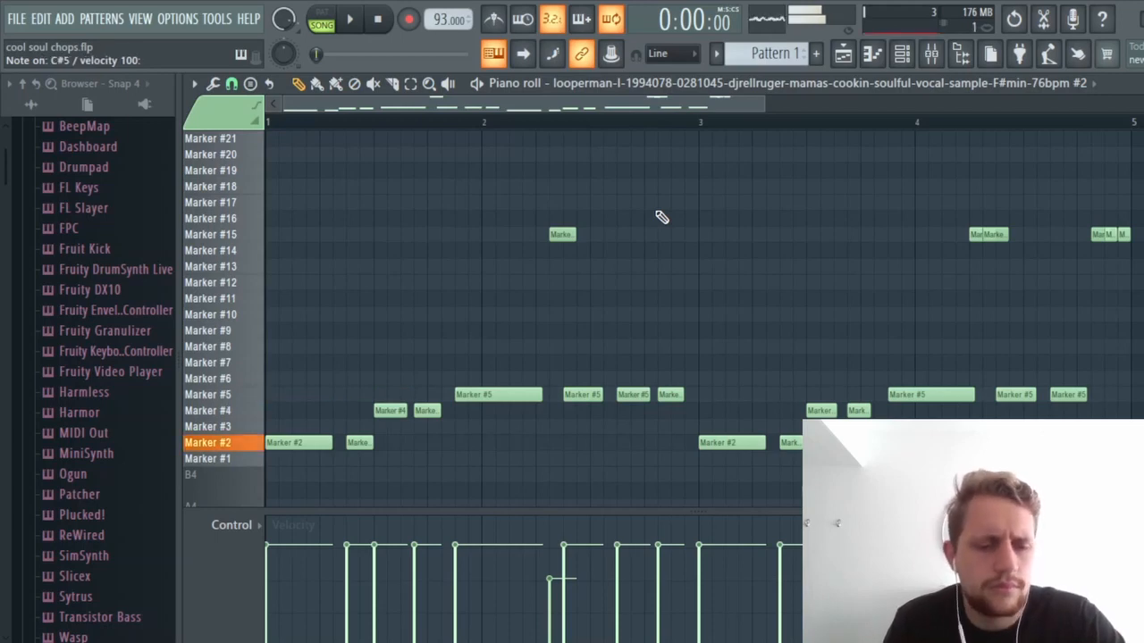
key("s")
key("d")
key("c")
key("c")
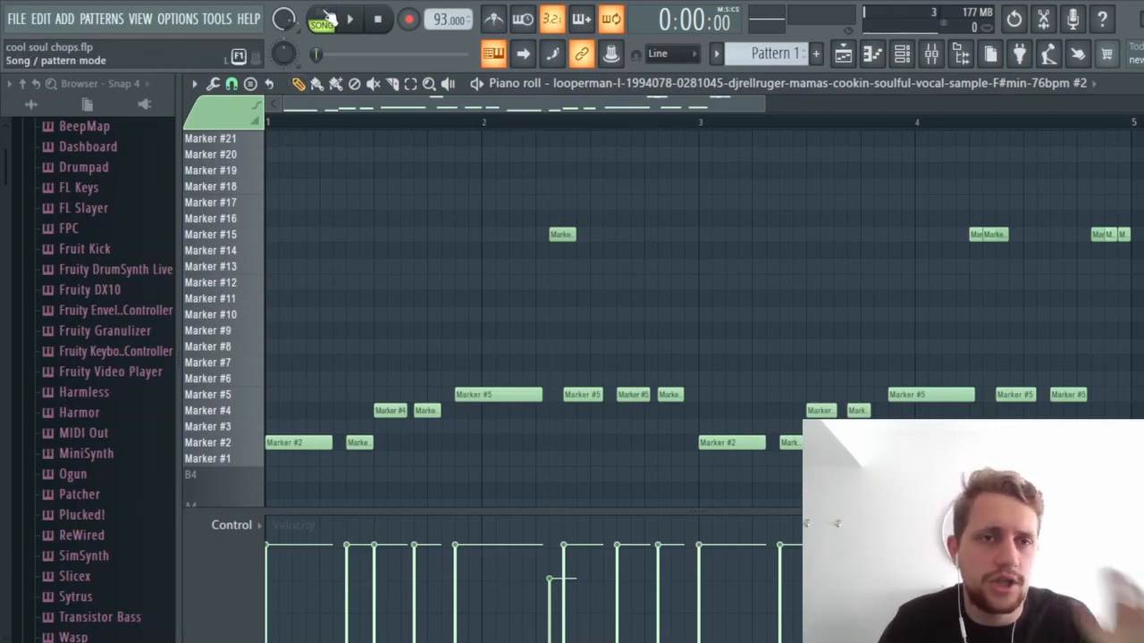
- Change playback from song to pattern mode and listen to the vocal chops in Pattern 1
left_click(322, 20)
key("space")
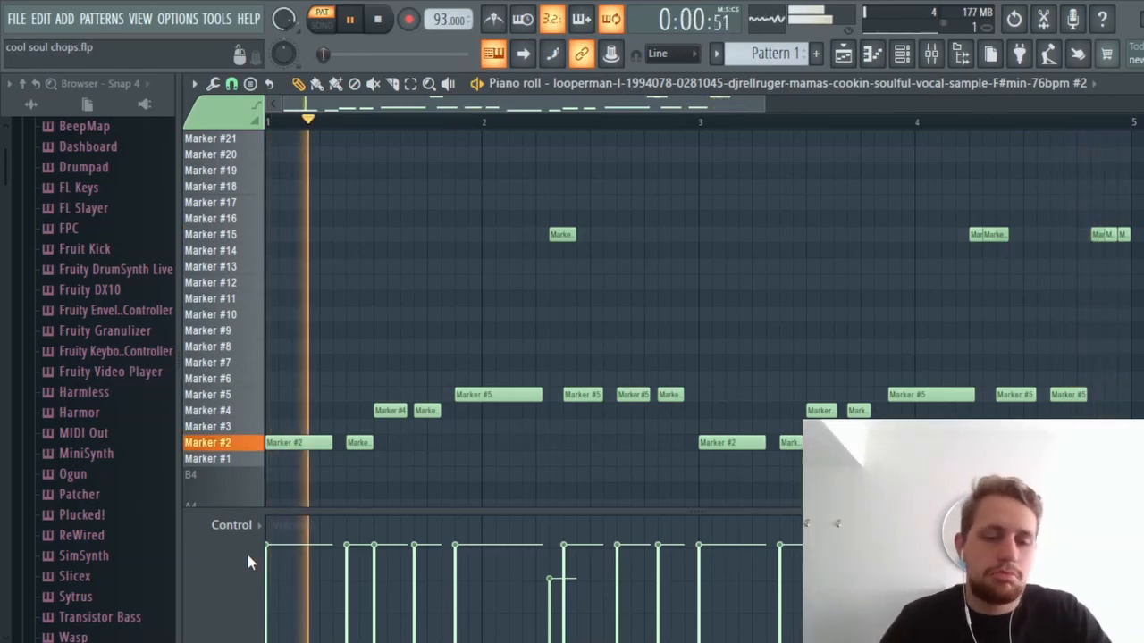
key("space")
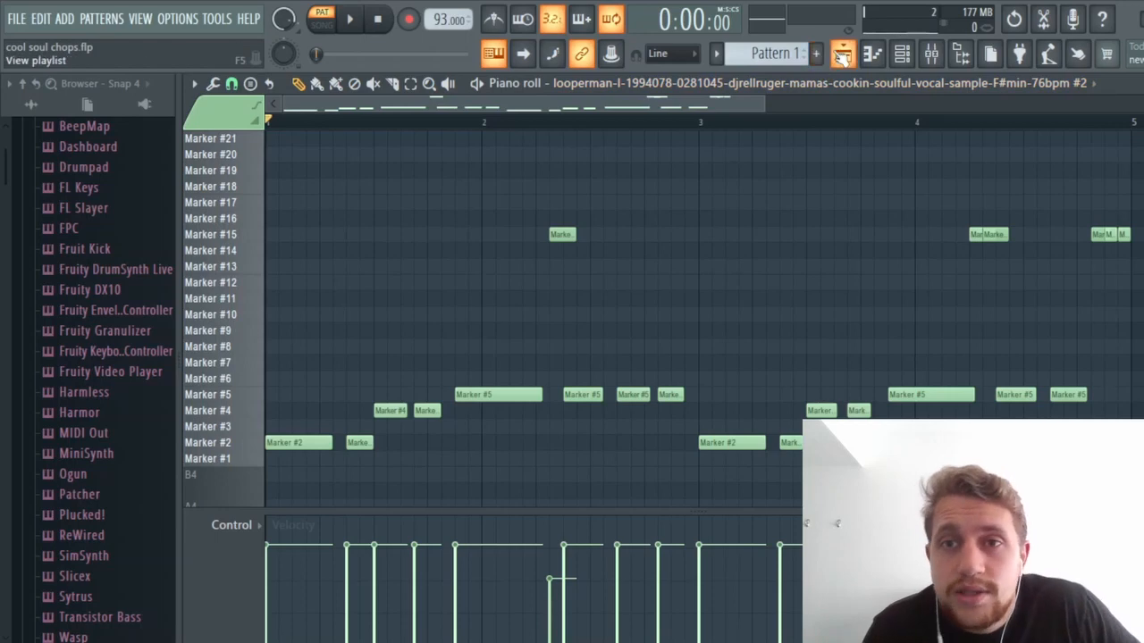
- Show the playlist, then select Pattern 2 and listen to its drum sequence
left_click(842, 55)
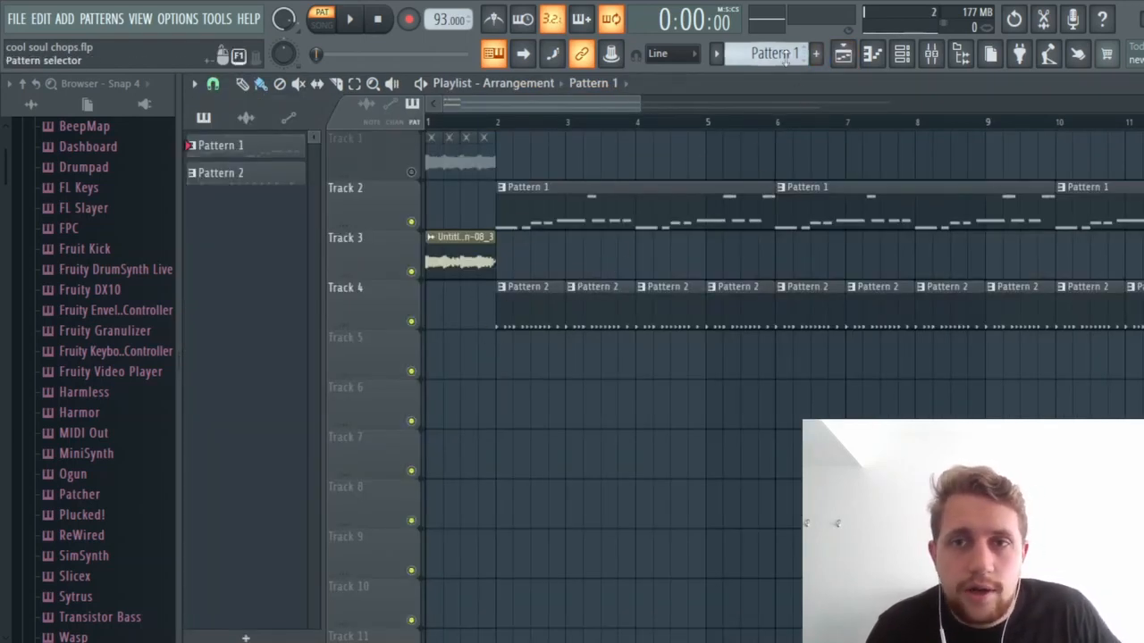
scroll(785, 58, "down", 1)
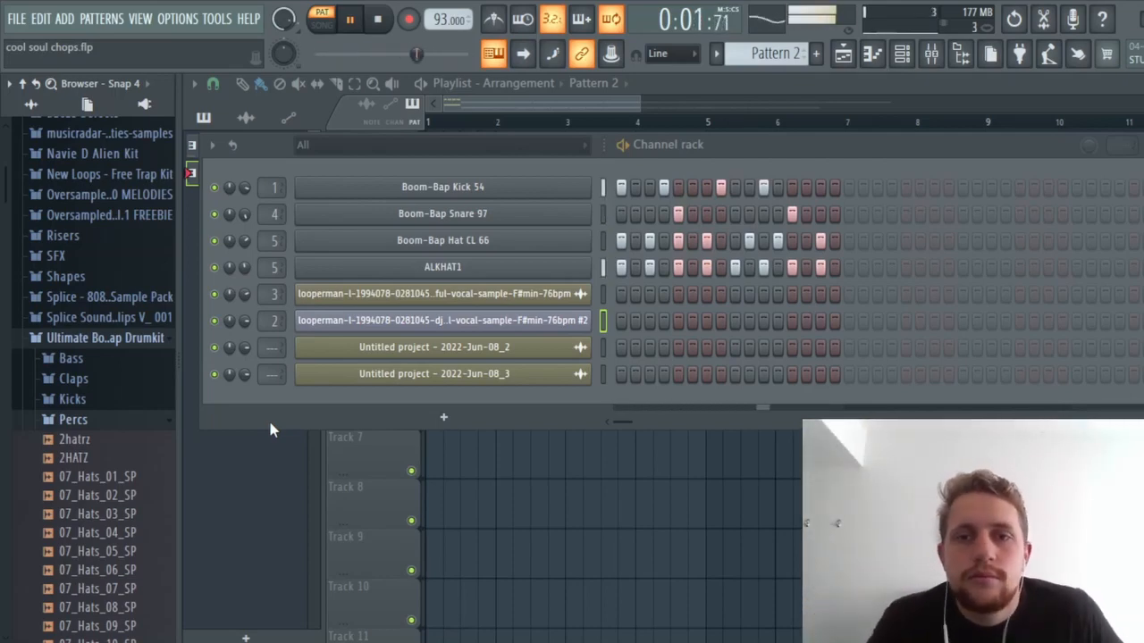
key("space")
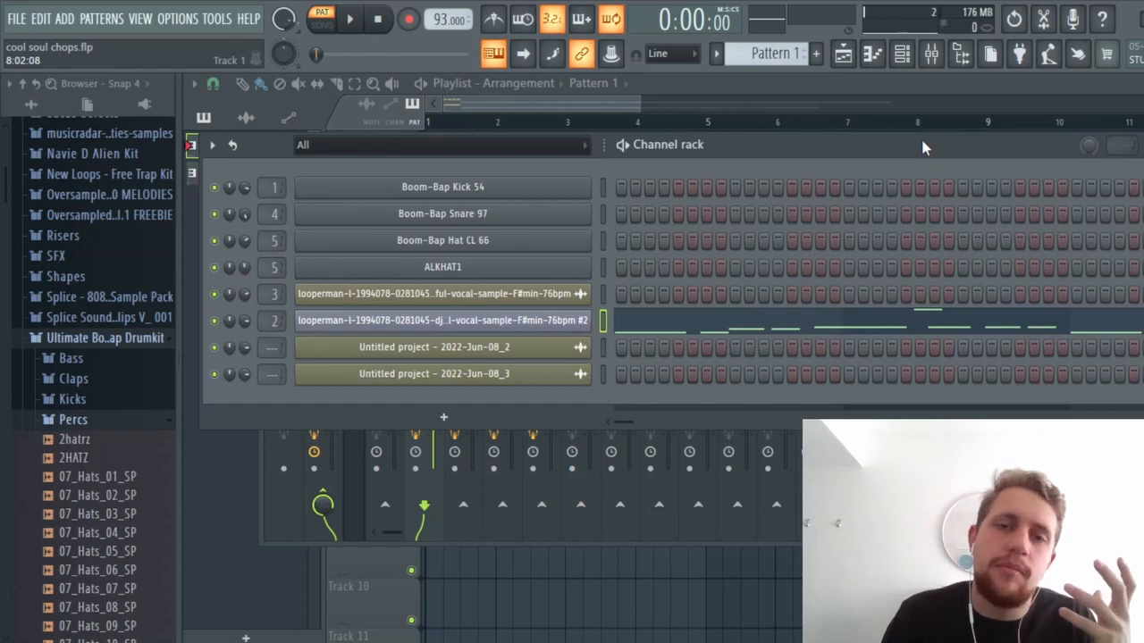
- In the mixer, audition the vocal chops on Insert 2 with effects bypassed, and re-enable Fruity Reeverb 2 and Fruity Fast Dist
left_click(930, 55)
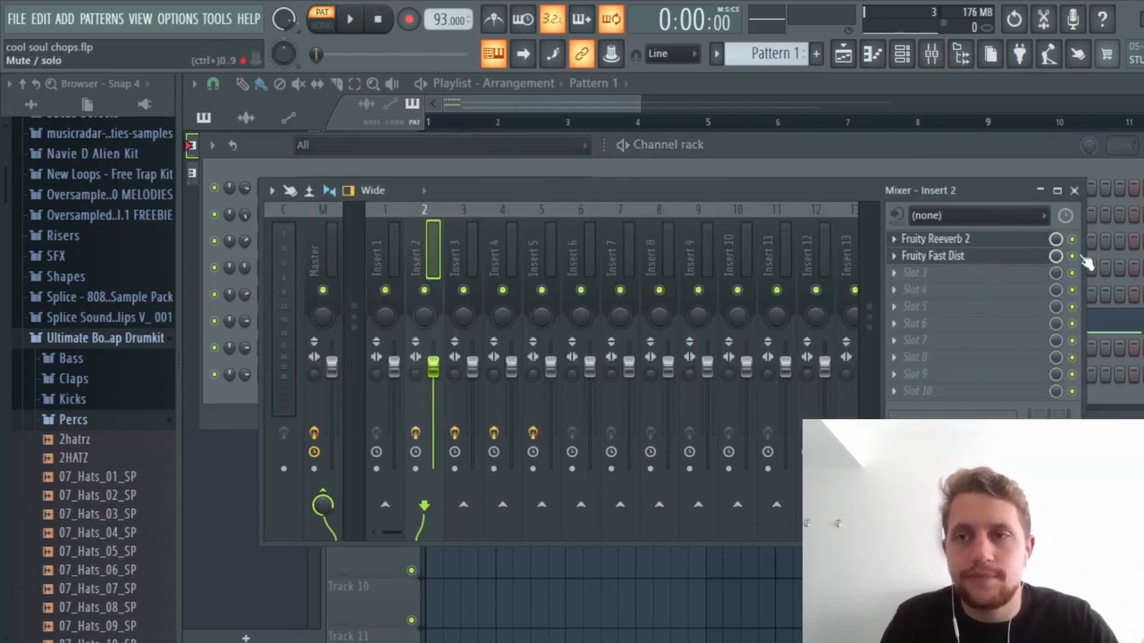
key("space")
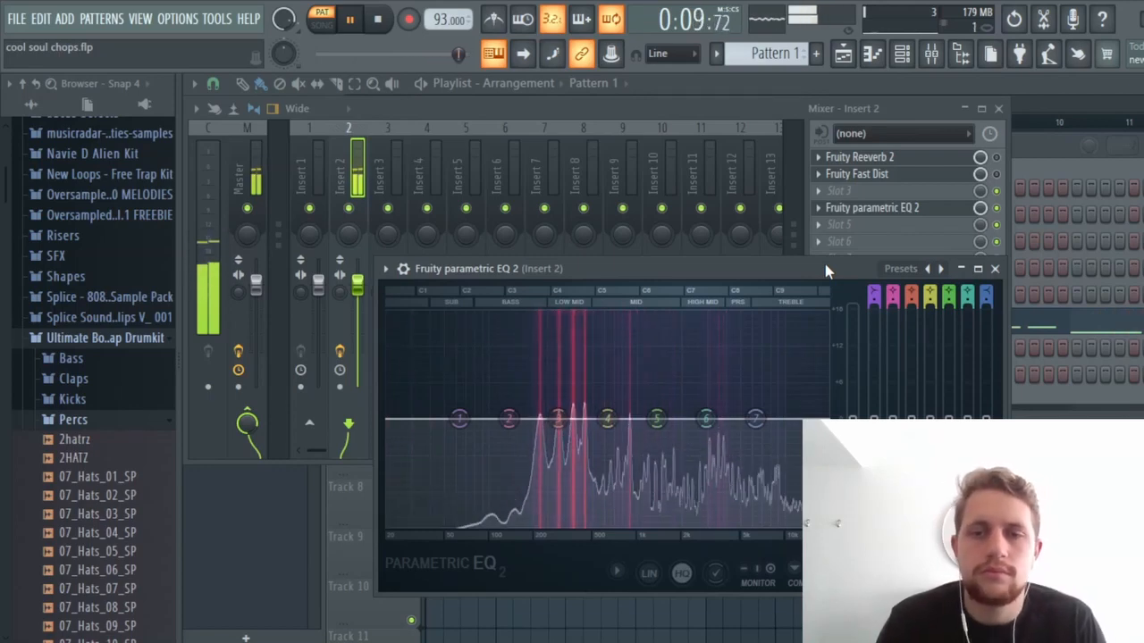
key("space")
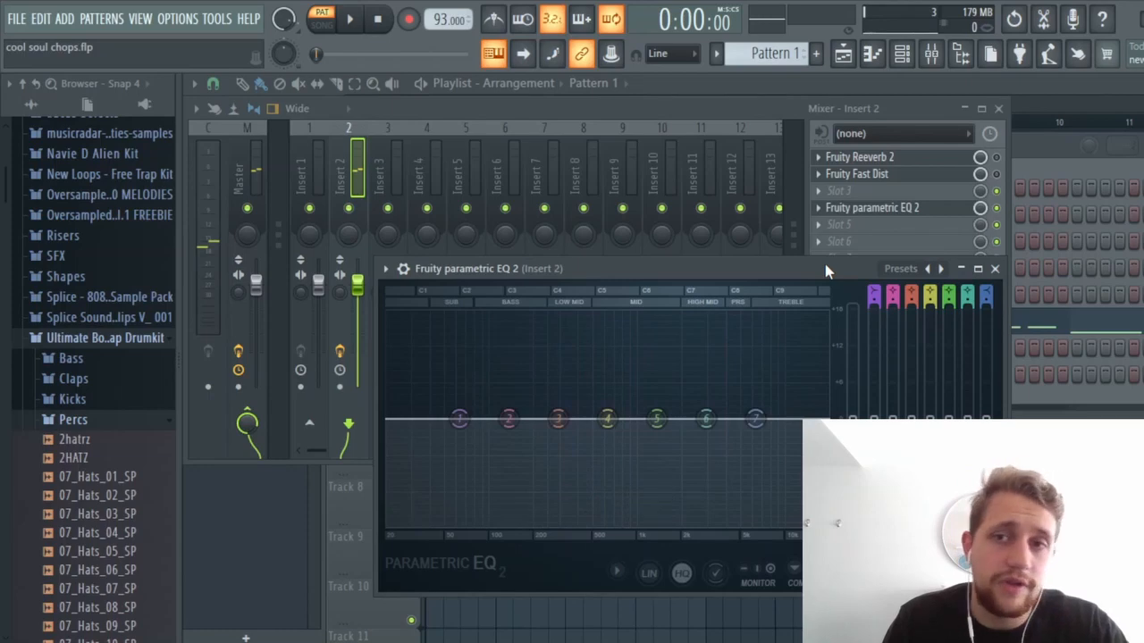
left_click(997, 158)
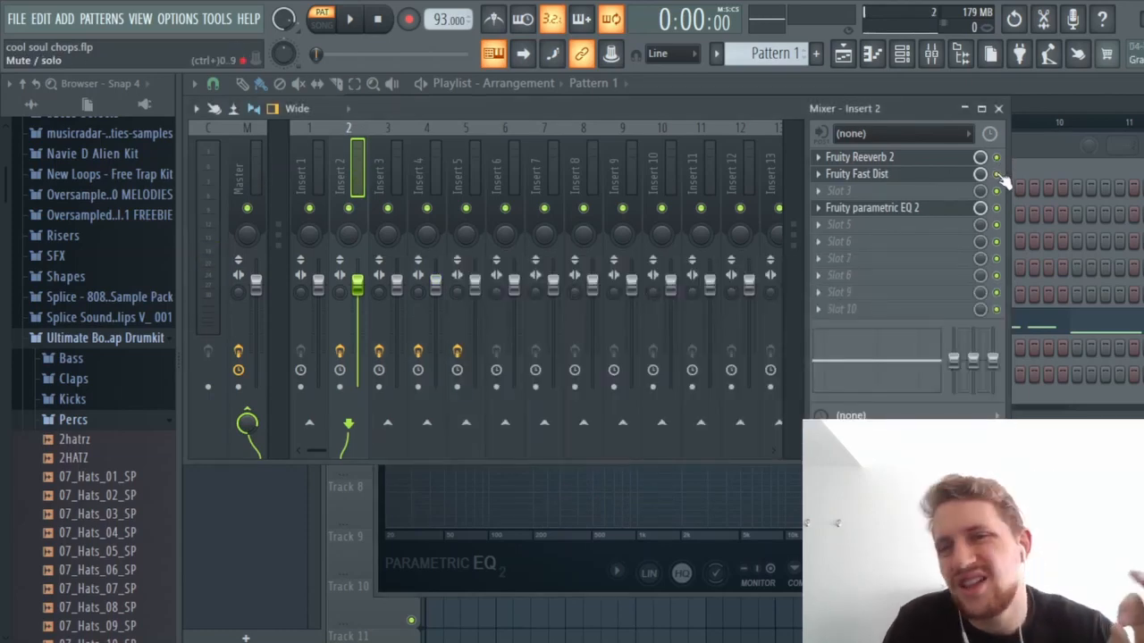
- Bring the Fruity Parametric EQ 2 of Insert 2 to the front and play Pattern 1 to view the processed vocal chops' spectrum
left_click(527, 574)
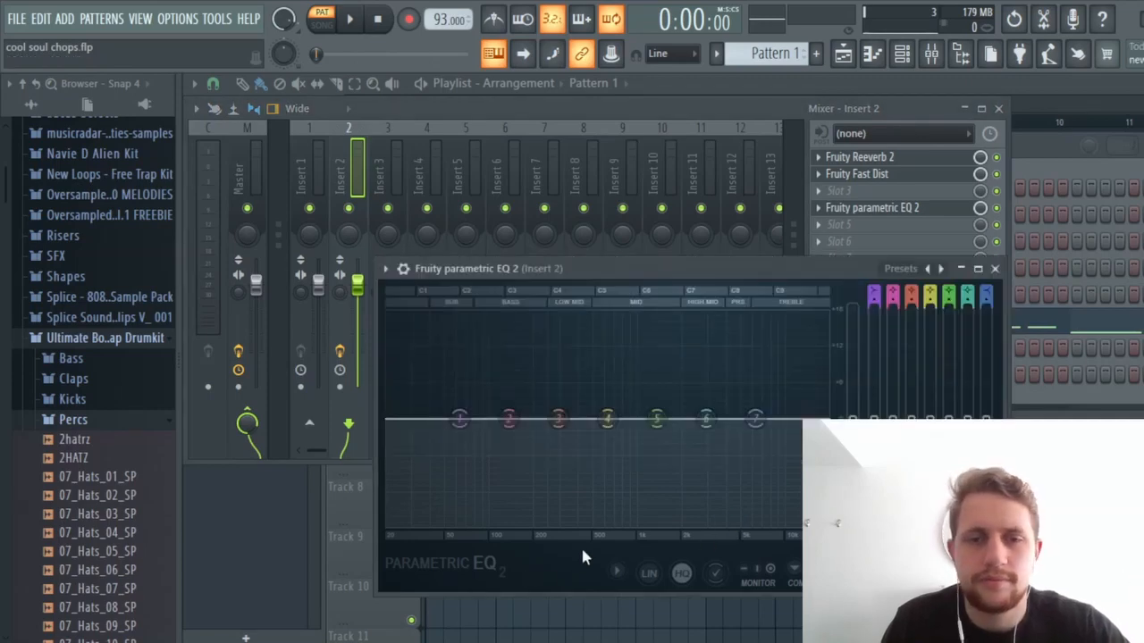
key("space")
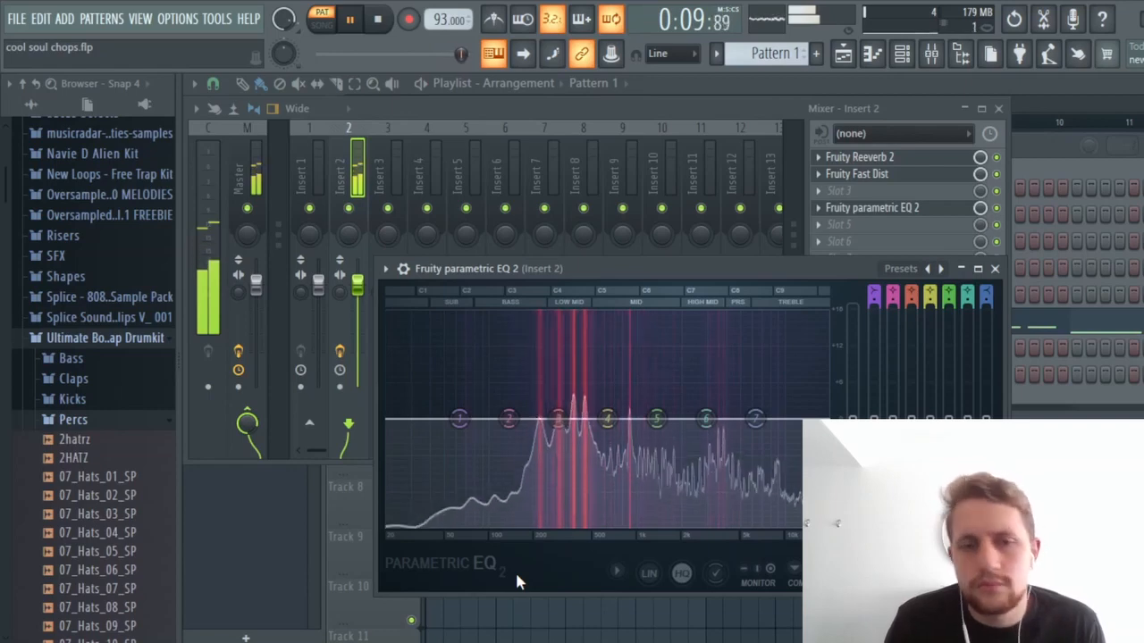
key("space")
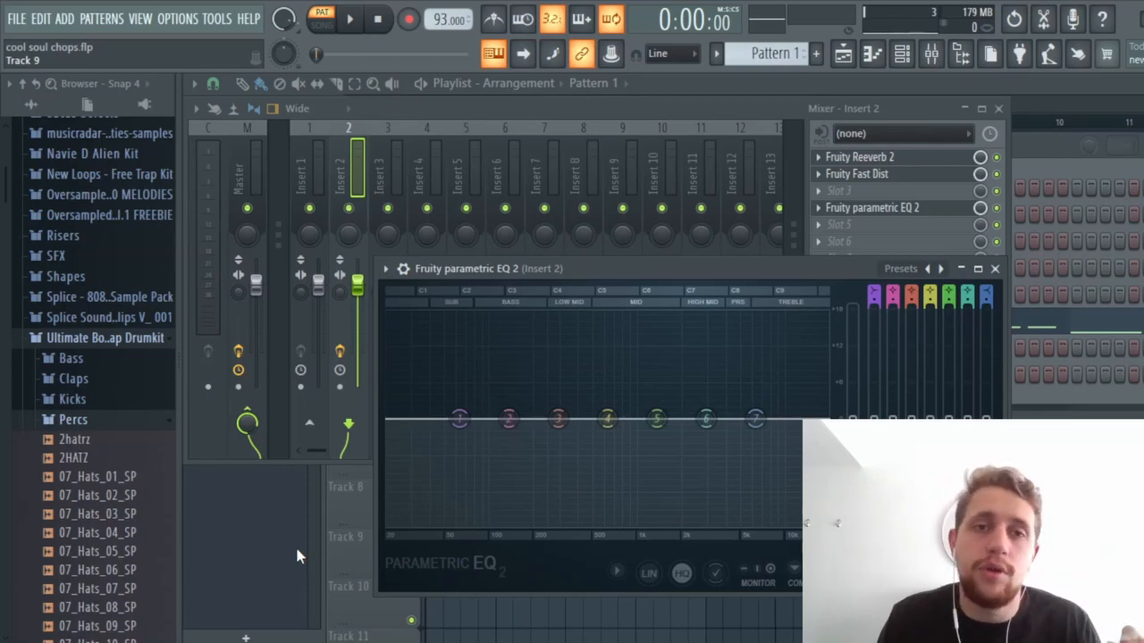
- Close the plugin and mixer windows and listen to the full playlist arrangement of vocal chops and drums in song mode
key("F12")
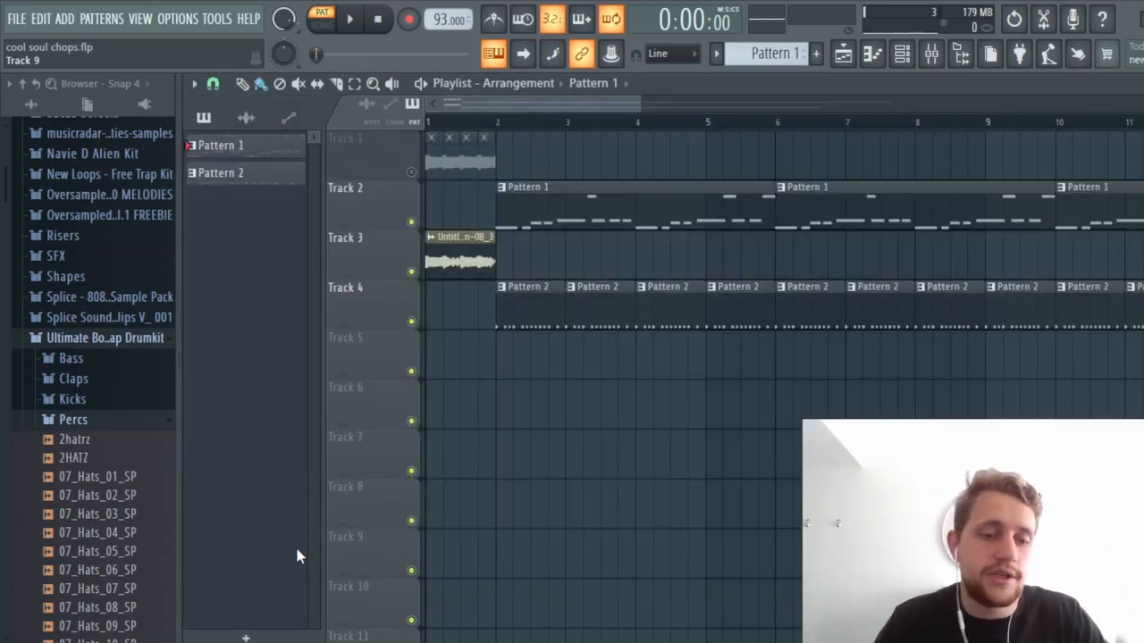
key("space")
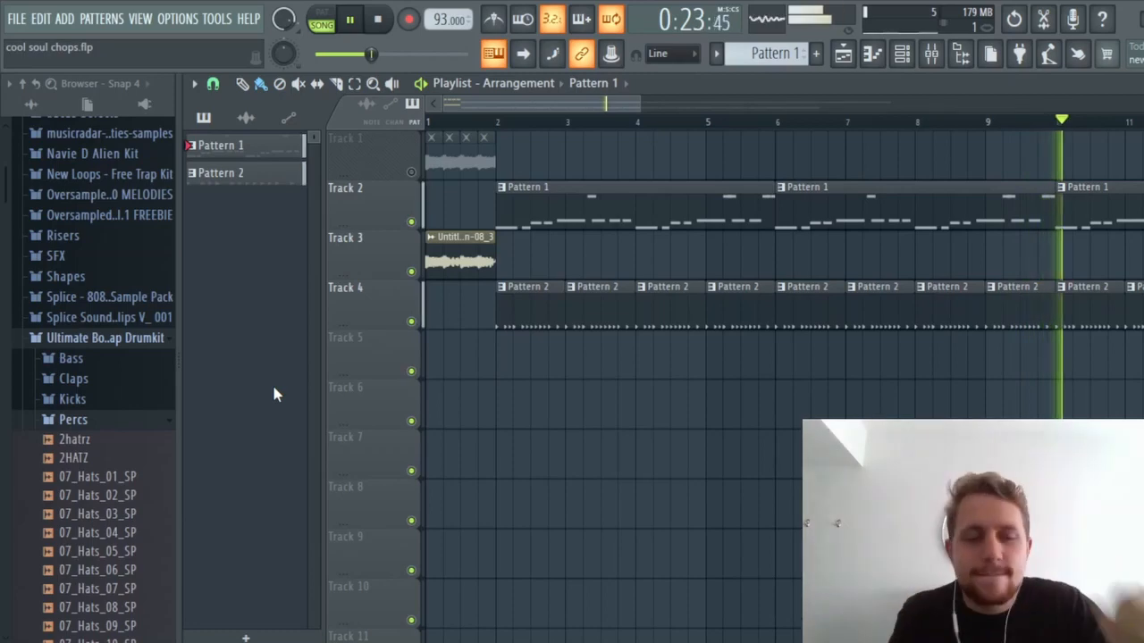
key("space")
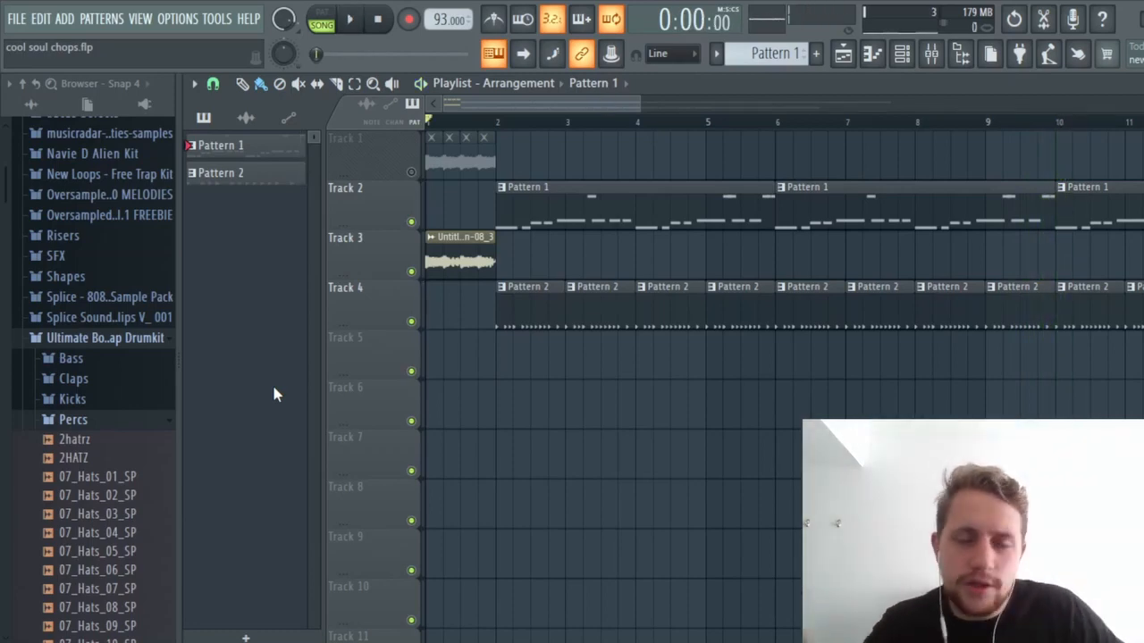